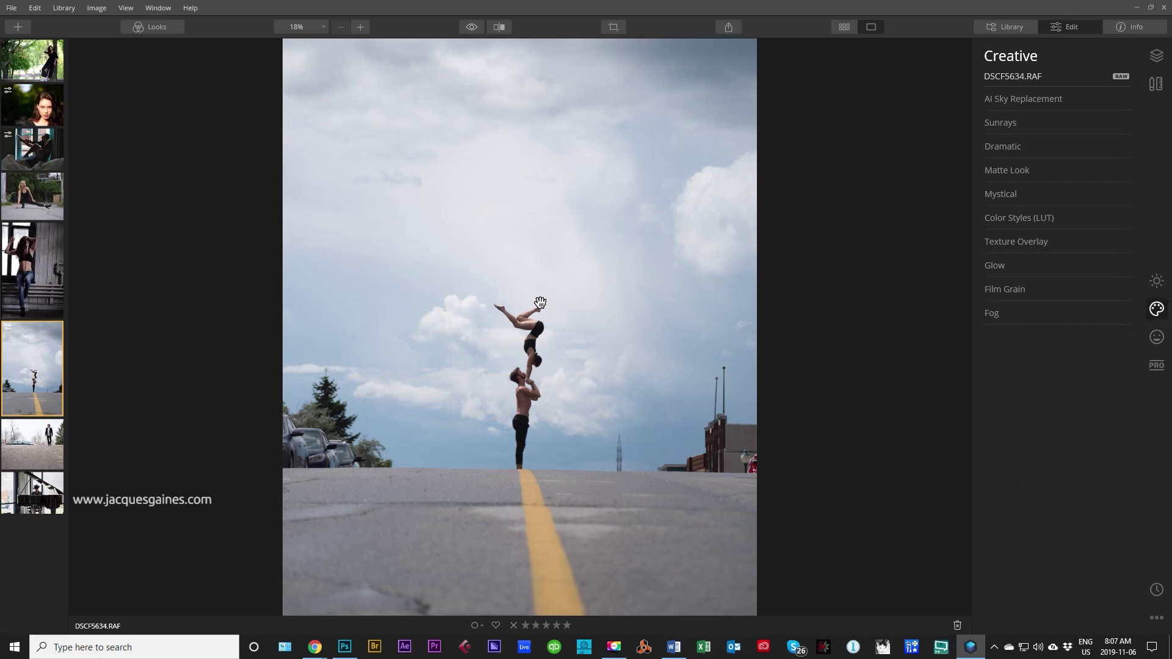
Glance at the preset looks, then enter Crop & Rotate with a golden-ratio overlay
left_click(150, 26)
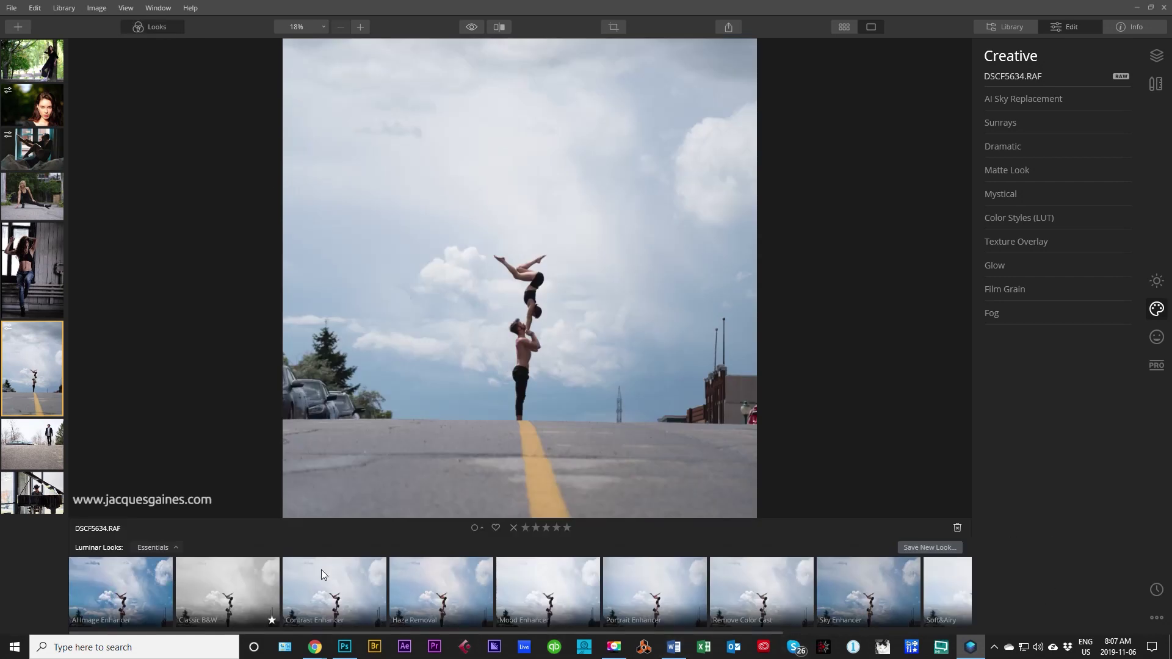
left_click(145, 28)
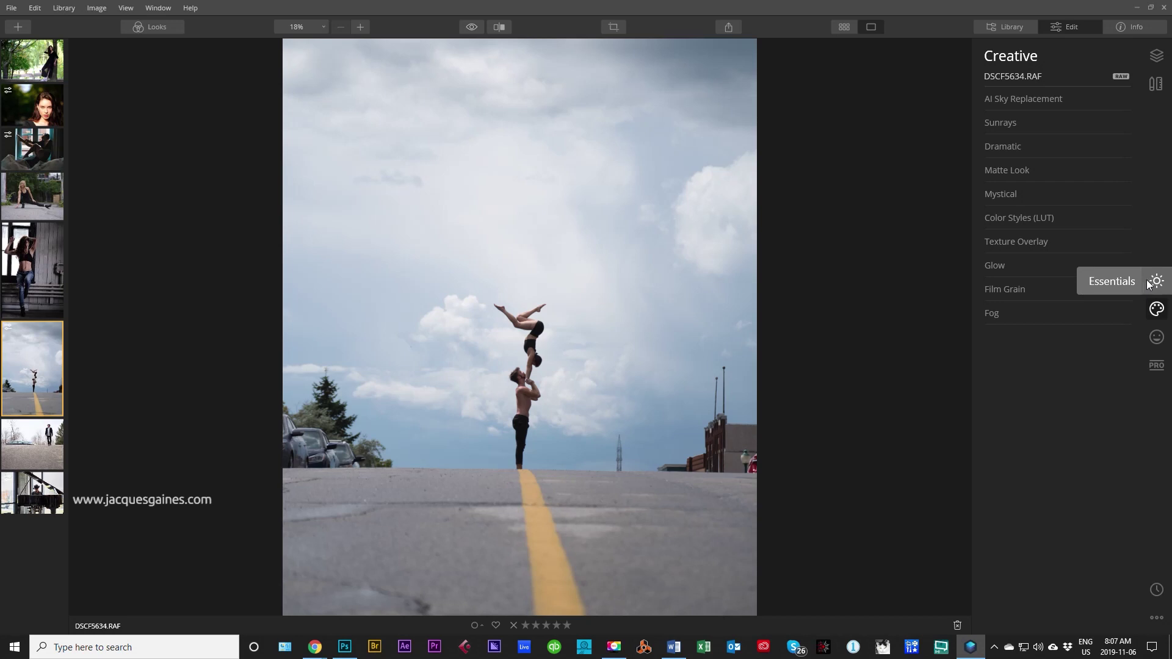
left_click(1159, 92)
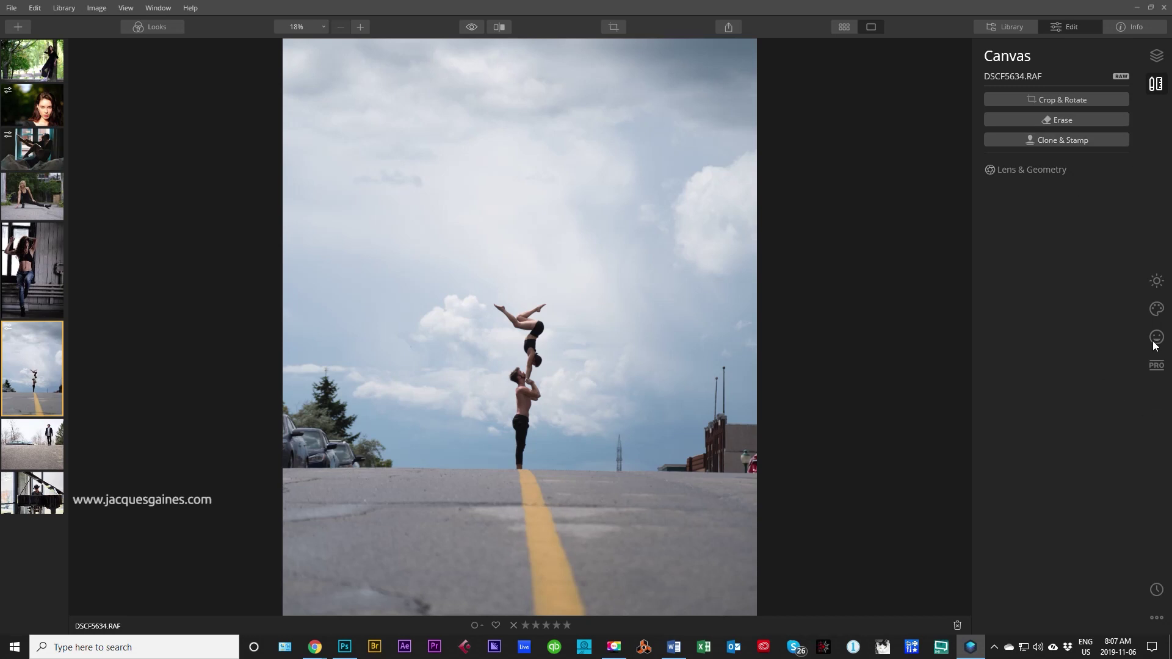
left_click(1050, 100)
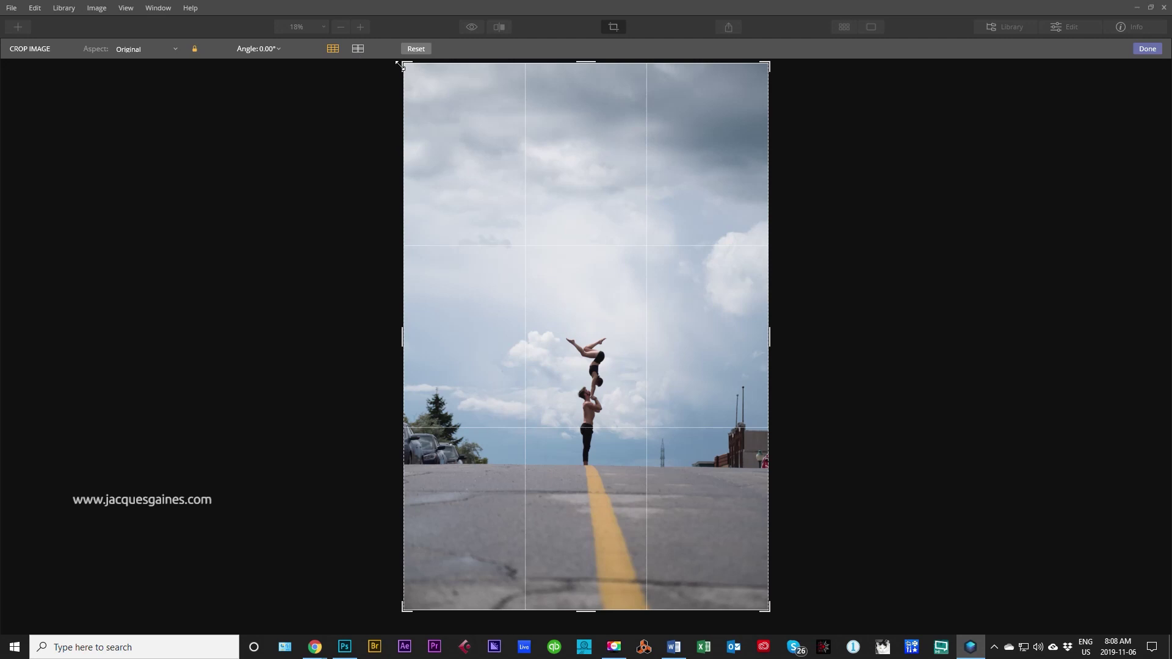
left_click(357, 49)
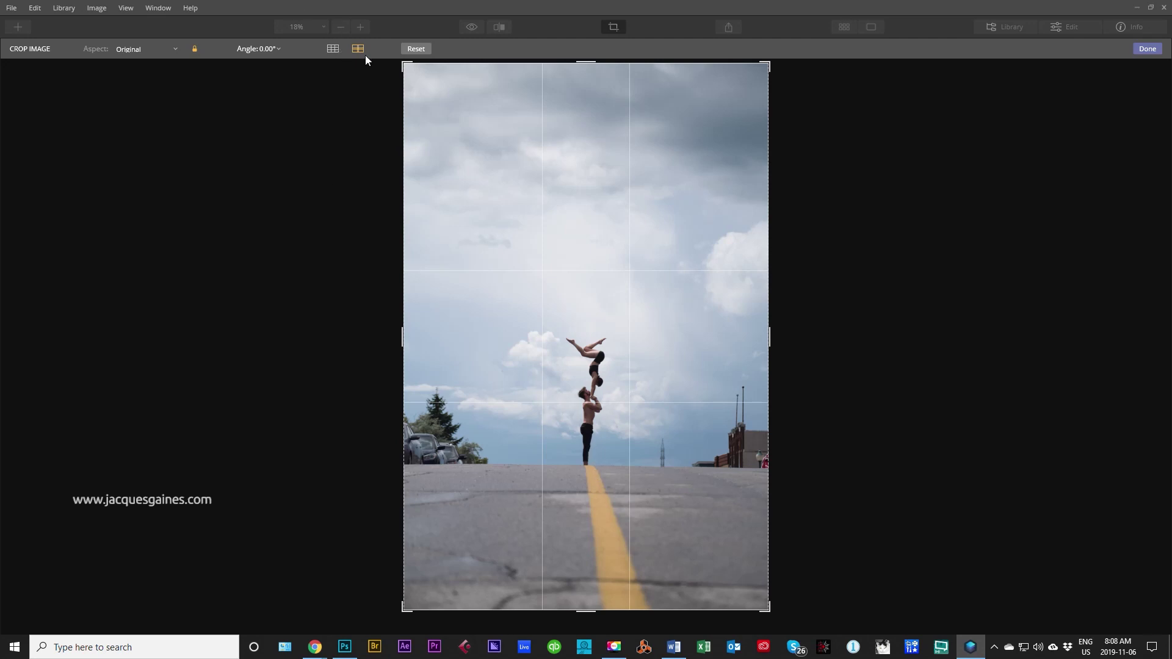
Restore the rule-of-thirds overlay, nudge the top-left crop corner inward, and tilt to -0.48°
left_click(331, 53)
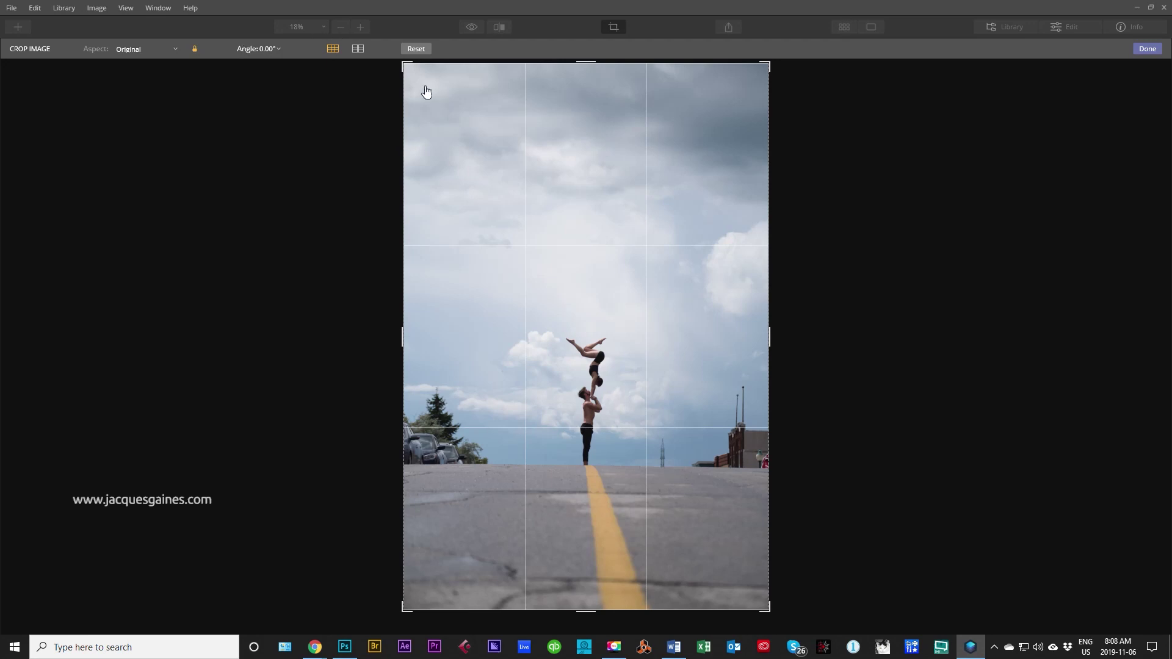
left_click_drag(404, 64, 405, 66)
left_click(275, 50)
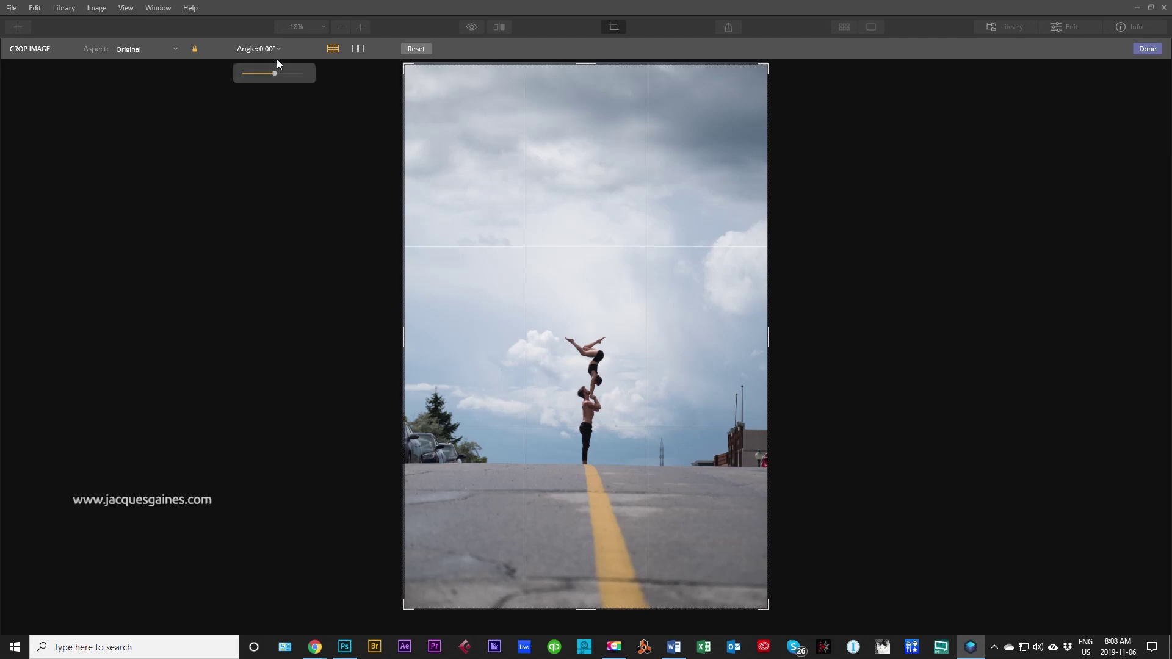
left_click_drag(276, 72, 272, 72)
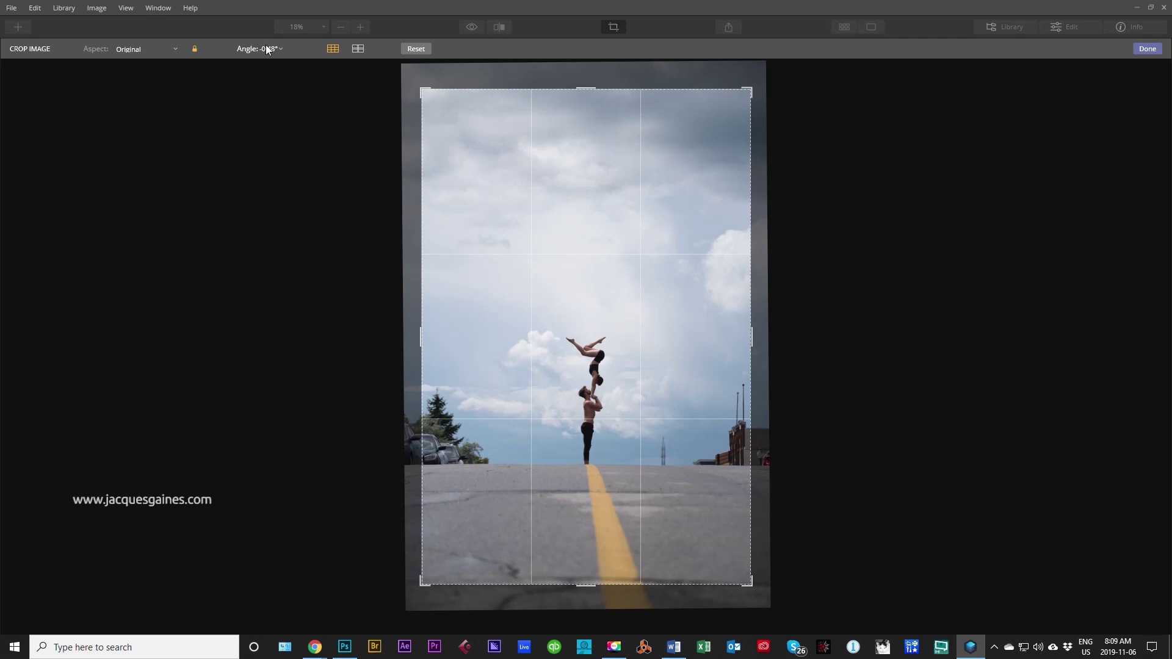
Try rotations from 0.44° to -6.01° with the Angle slider and crop corners, settling at -0.10°
left_click_drag(420, 89, 410, 74)
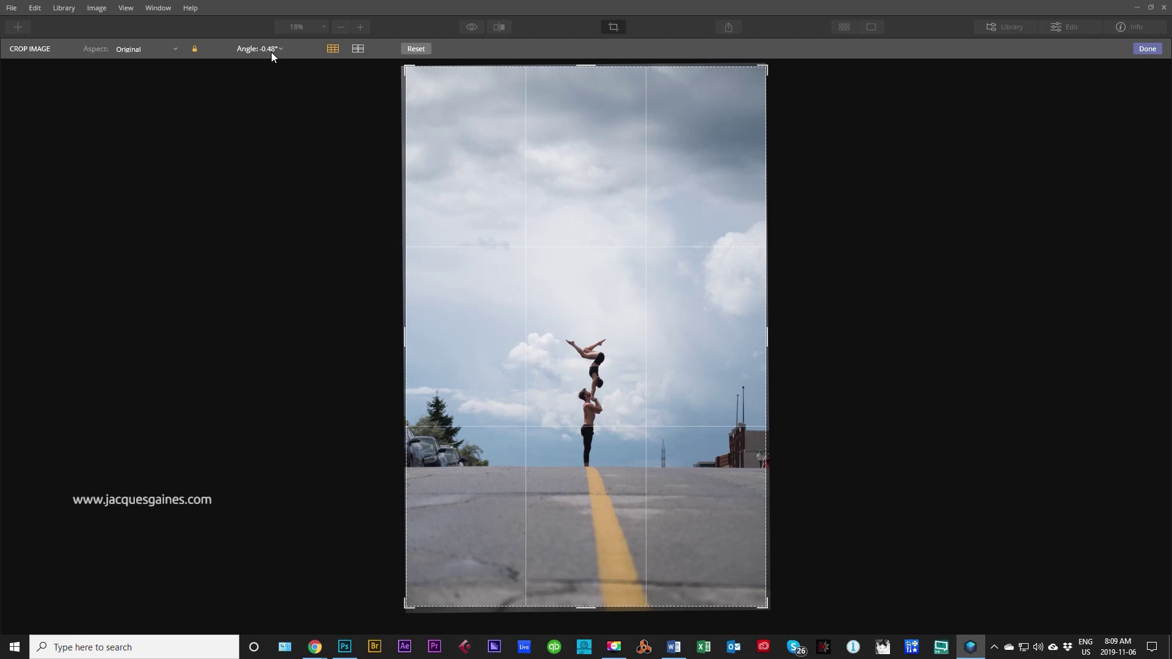
left_click(271, 52)
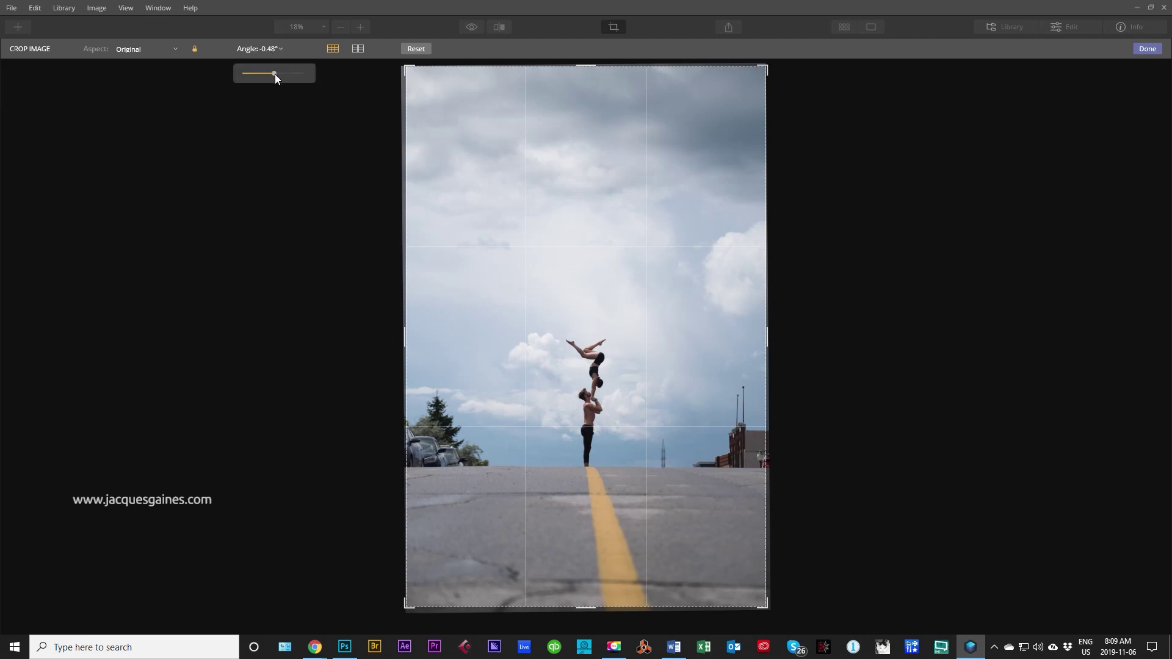
left_click_drag(275, 74, 273, 74)
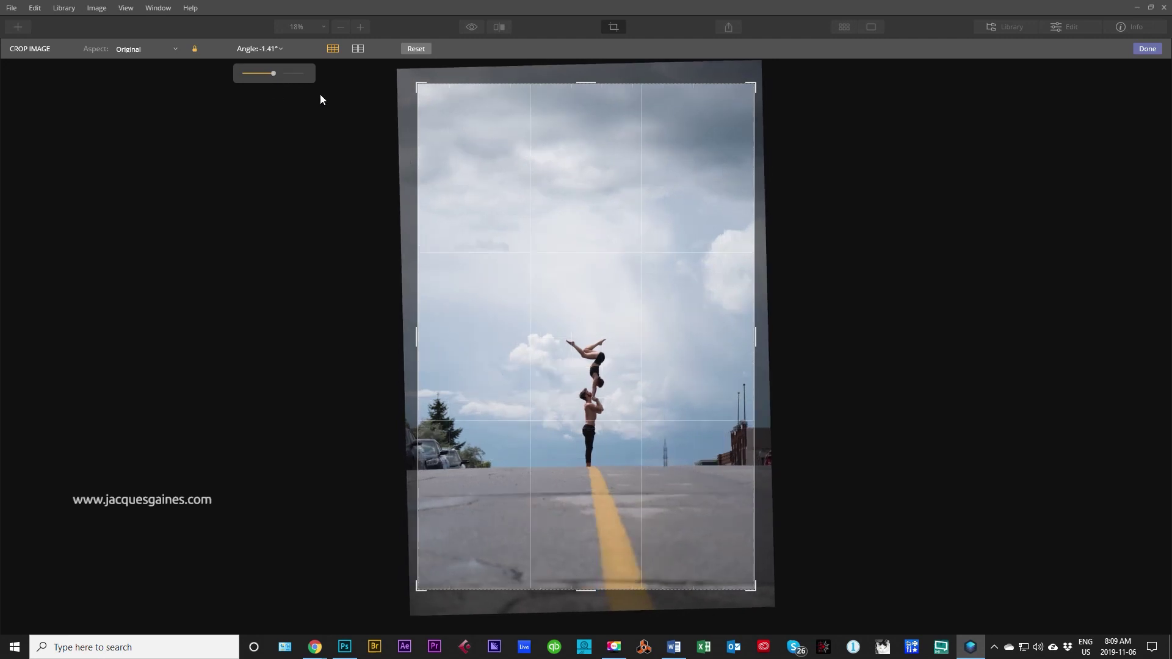
left_click(270, 73)
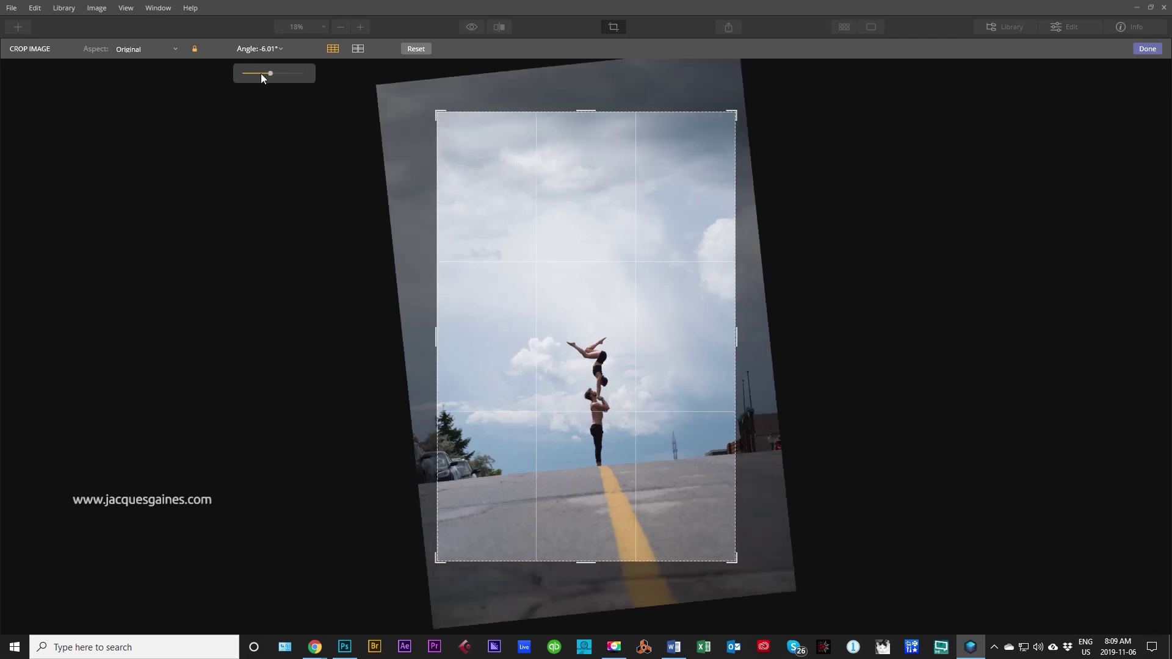
left_click_drag(269, 71, 273, 70)
mouse_move(737, 571)
left_mouse_down()
mouse_move(762, 580)
mouse_move(752, 582)
left_mouse_up()
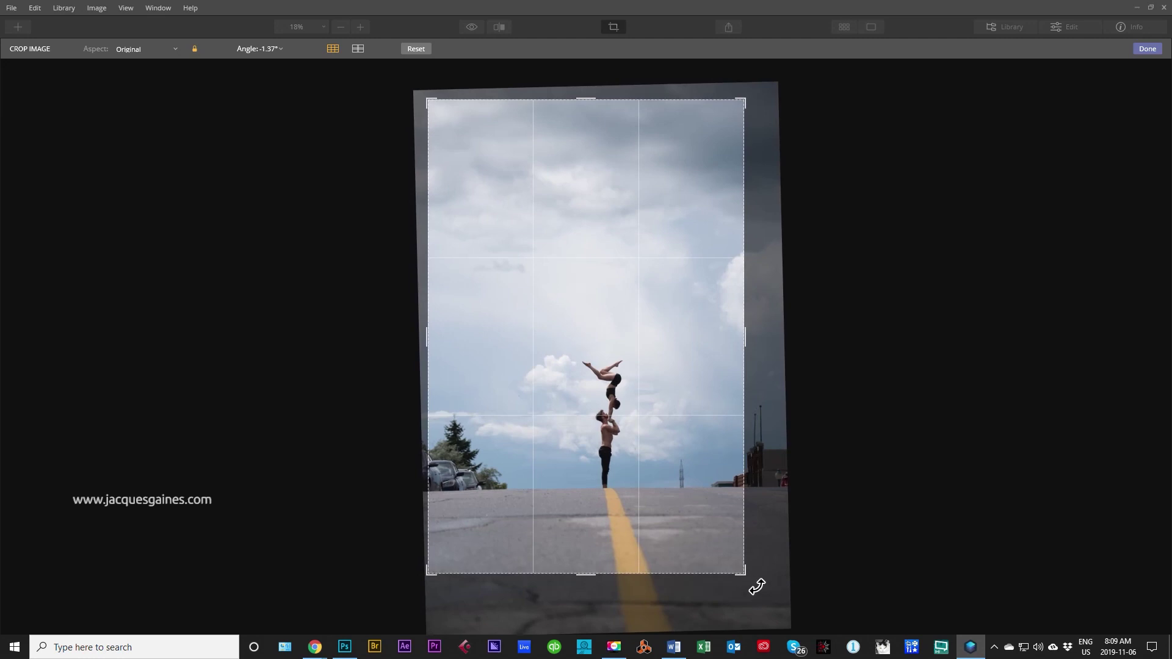
mouse_move(756, 587)
left_mouse_down()
mouse_move(759, 576)
mouse_move(748, 600)
mouse_move(754, 589)
left_mouse_up()
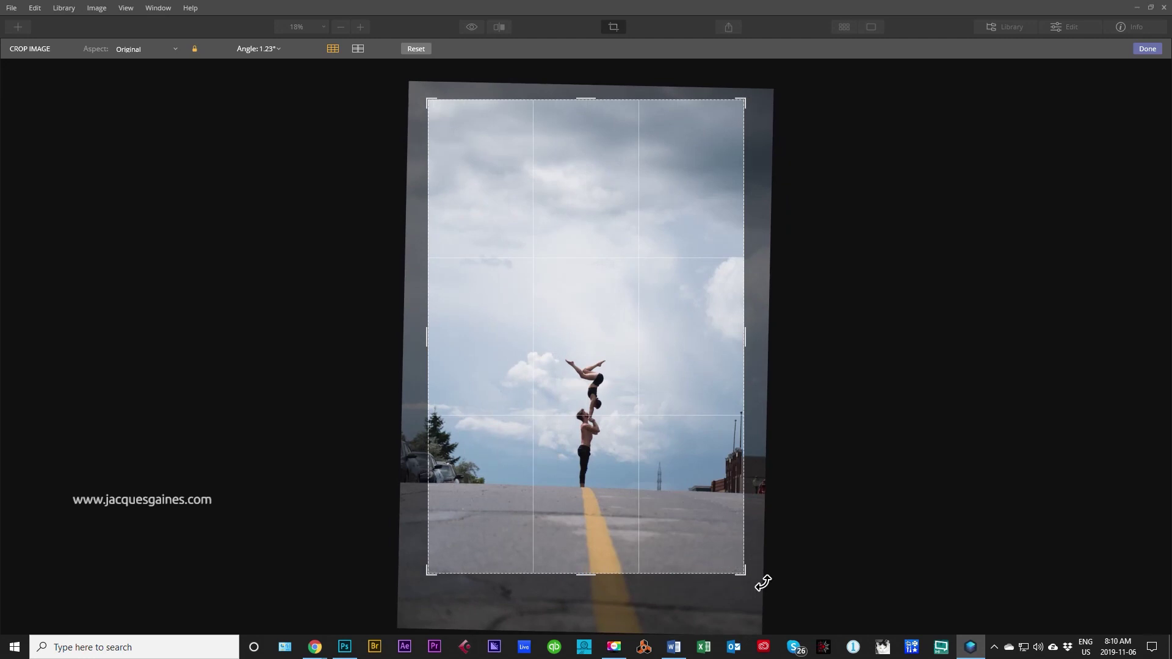
left_click_drag(764, 580, 763, 579)
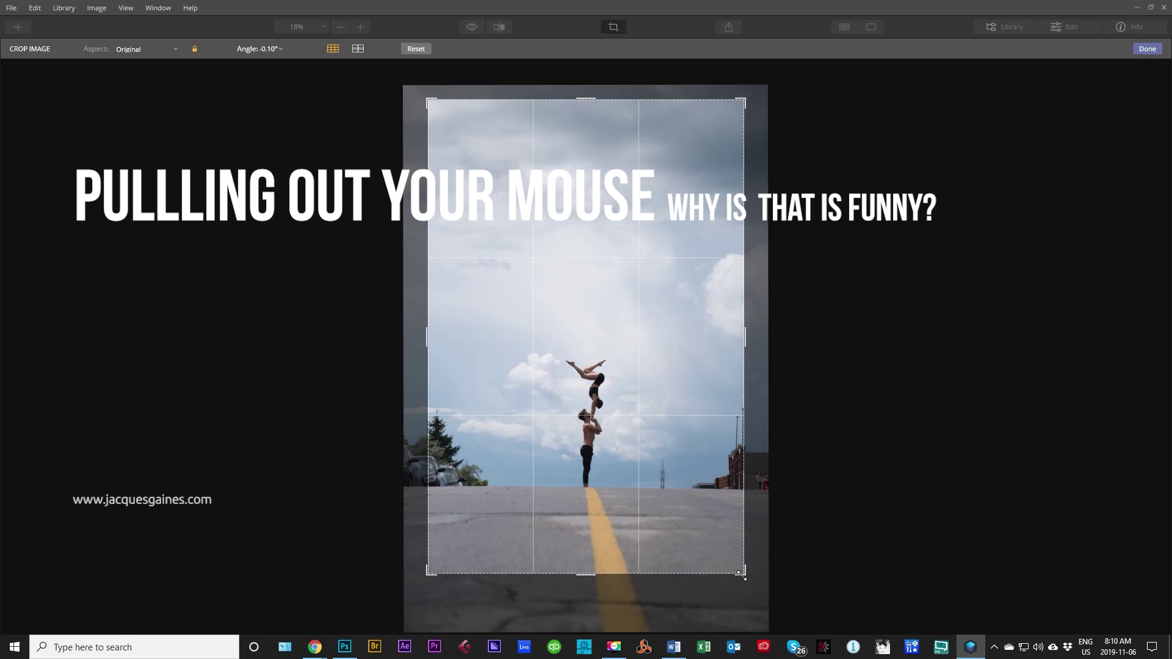
Pull the bottom-right and top-left crop corners inward to 2532 × 3798, keeping Original aspect
left_click_drag(740, 574, 753, 588)
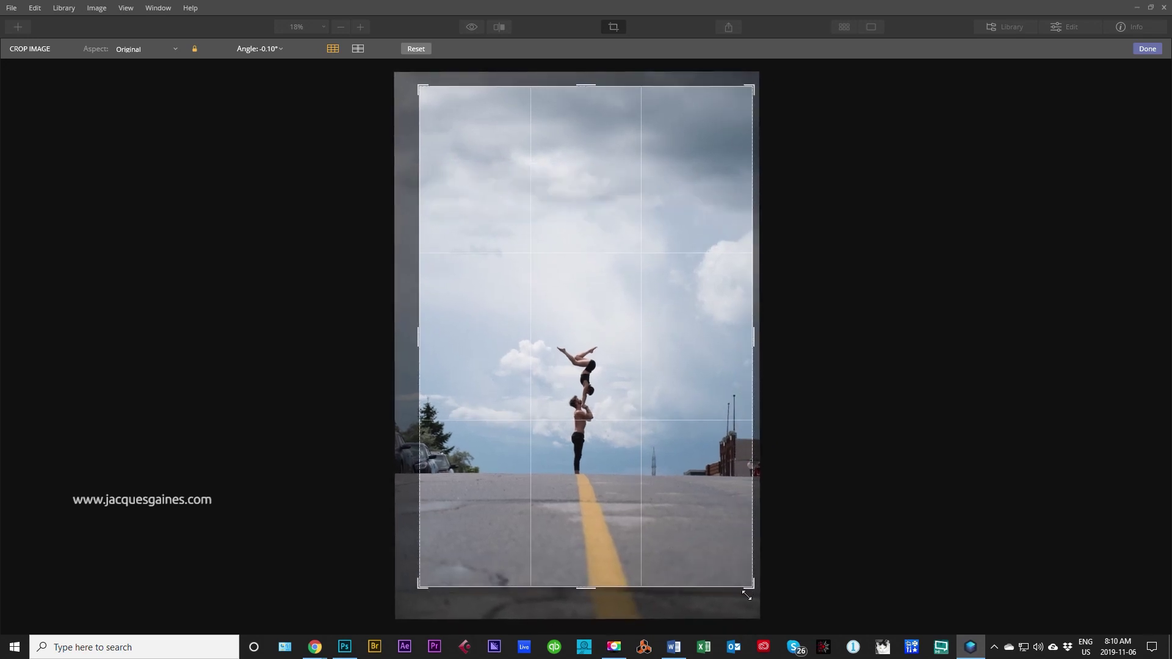
left_click_drag(747, 595, 727, 560)
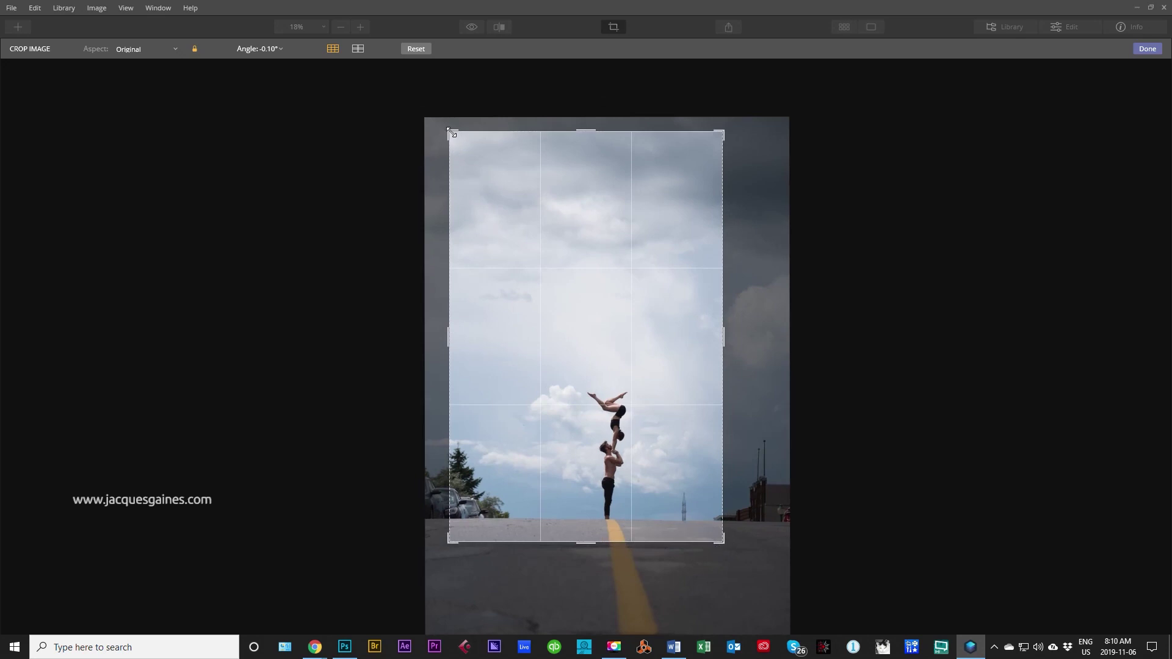
left_click_drag(451, 132, 477, 169)
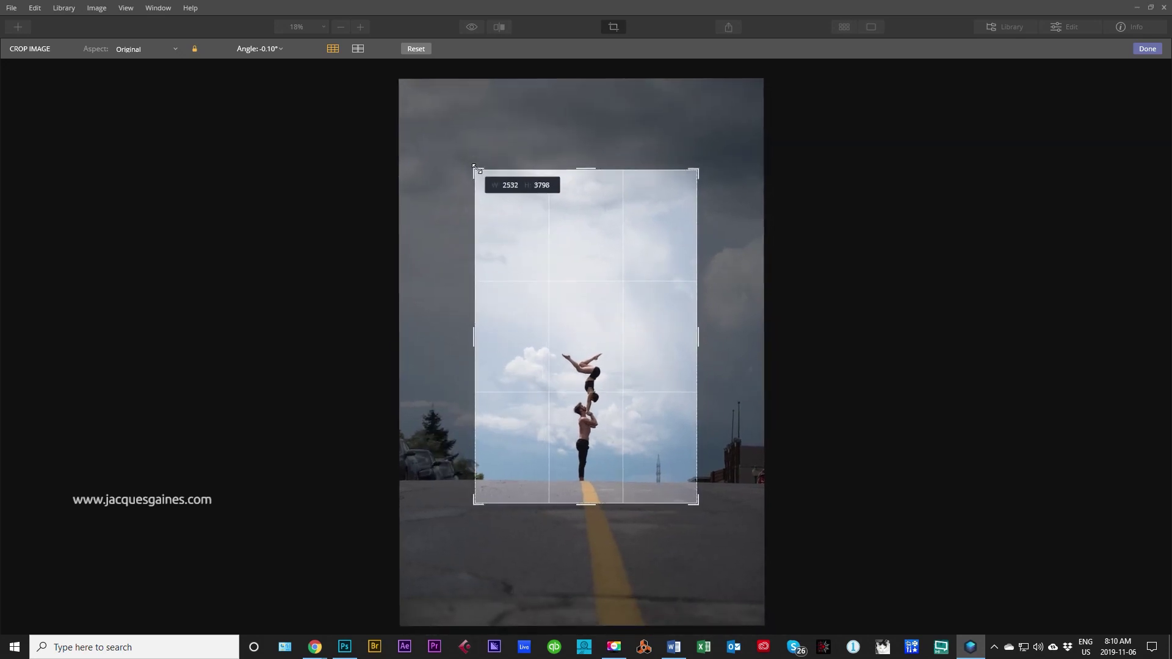
Unlock the aspect, widen the crop to full photo width, then lock it as Custom
left_click(195, 50)
mouse_move(697, 504)
left_mouse_down()
mouse_move(717, 508)
mouse_move(685, 497)
mouse_move(722, 470)
mouse_move(731, 514)
mouse_move(712, 497)
left_mouse_up()
left_click_drag(458, 498, 433, 505)
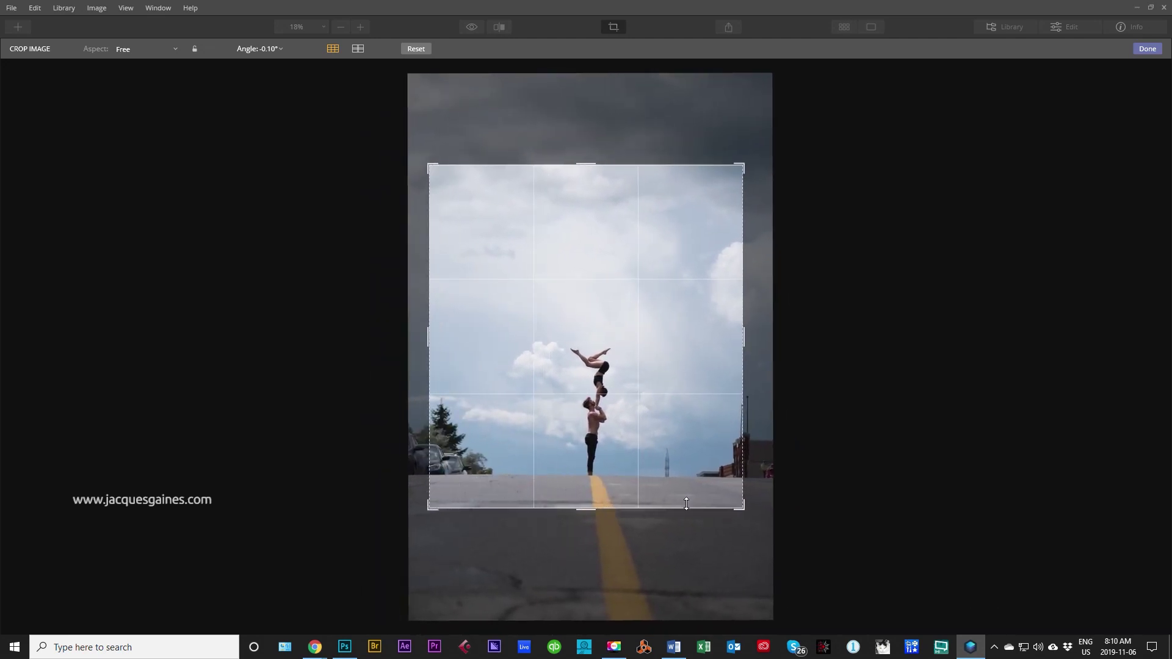
left_click_drag(743, 506, 747, 507)
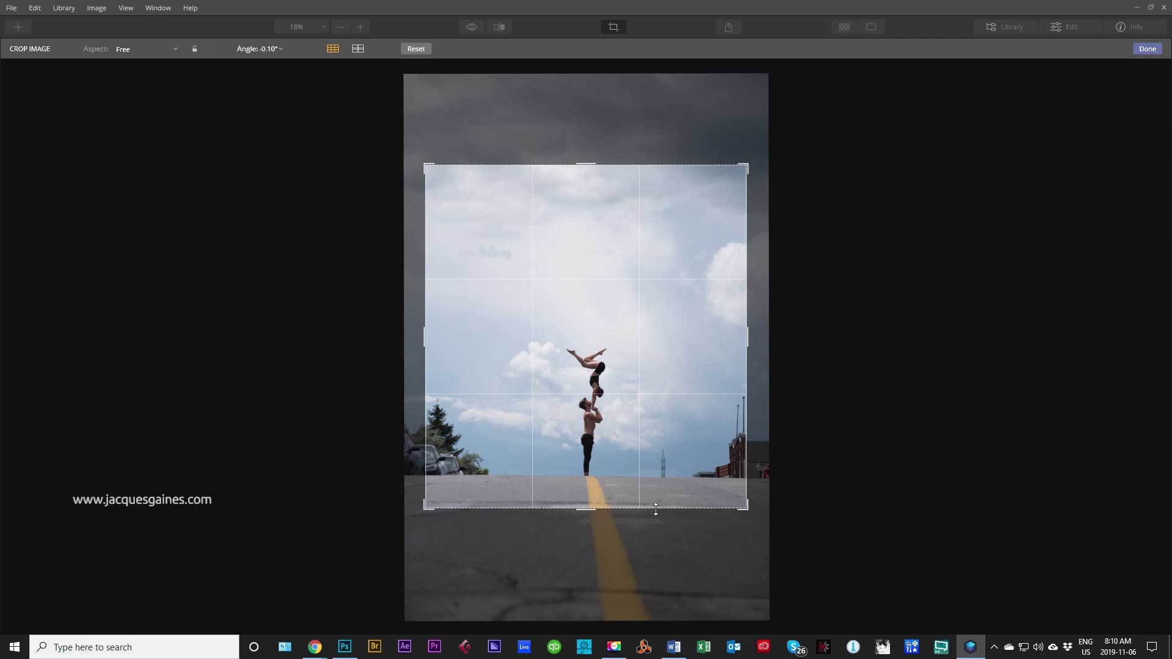
left_click(194, 48)
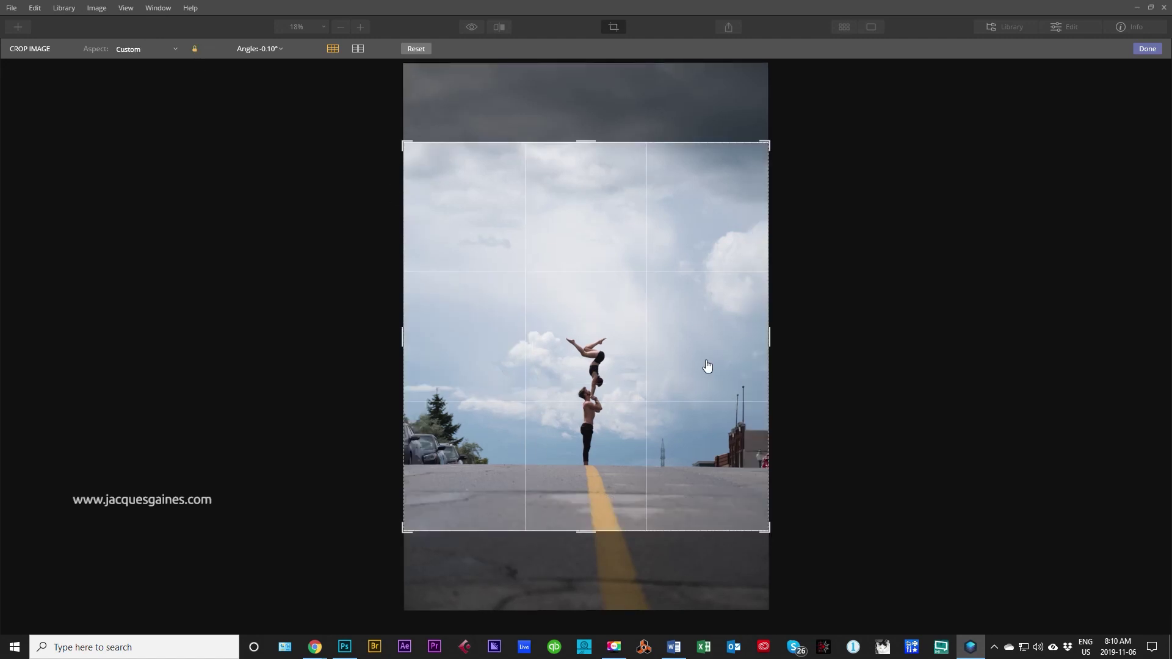
Open the Aspect list and try its Enter Custom… option
left_click(132, 49)
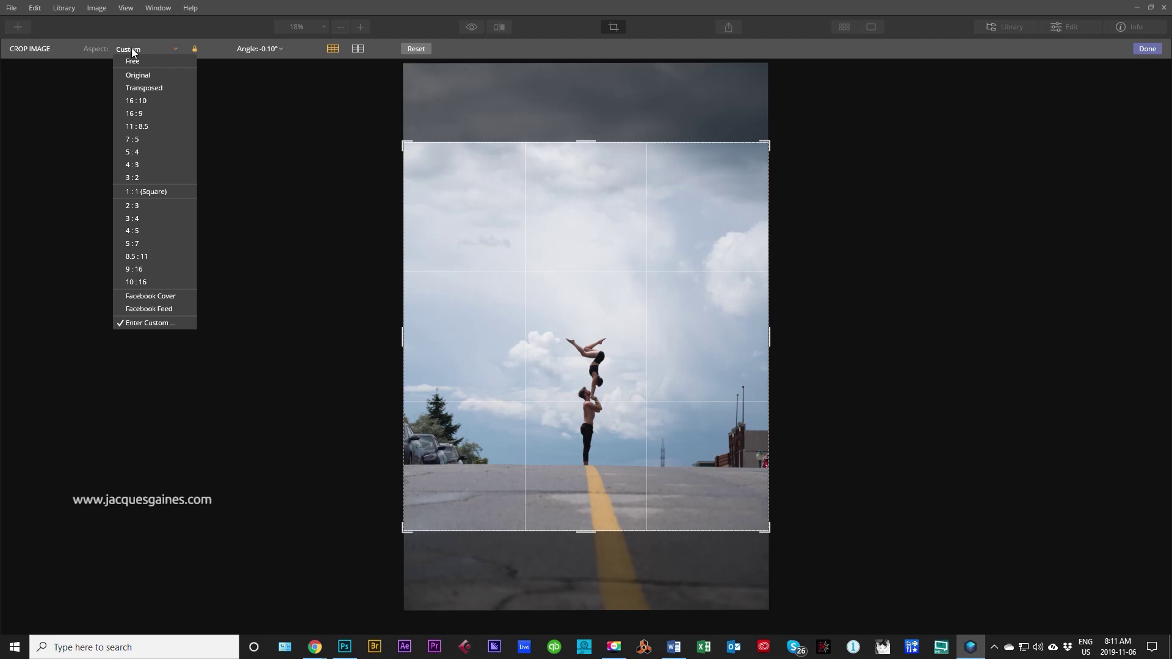
left_click(156, 324)
Choose 1:1 Square, resize and centre the crop on the acrobats, and tilt the photo to -1.09°
left_click(175, 194)
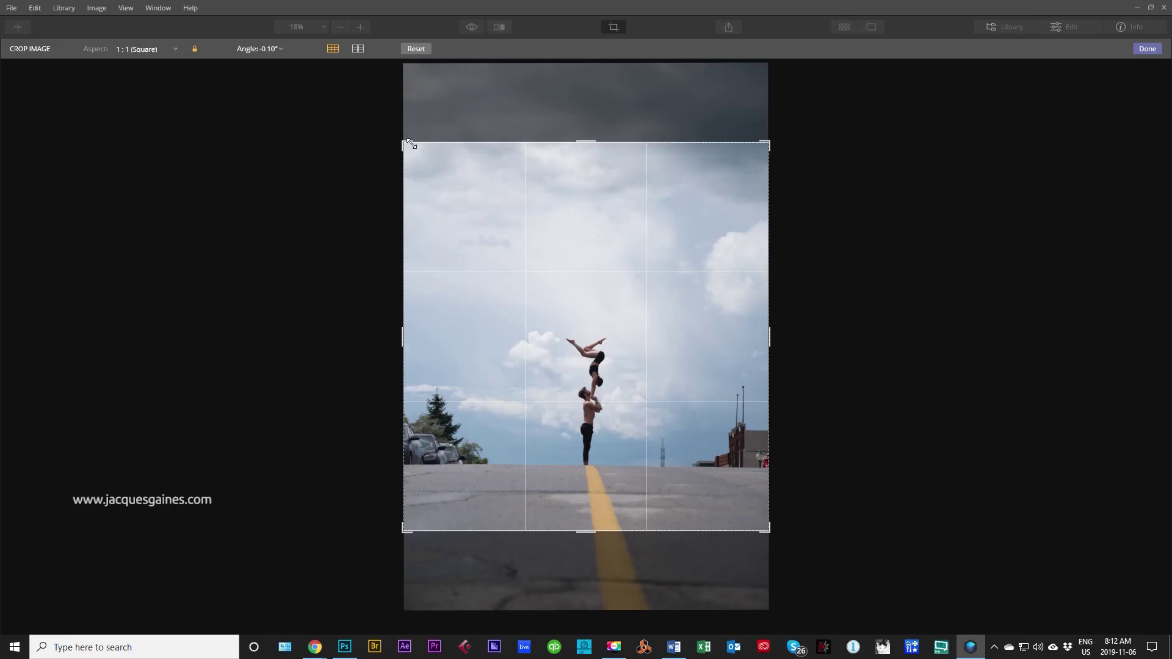
left_click_drag(405, 141, 453, 192)
left_click_drag(553, 325, 605, 358)
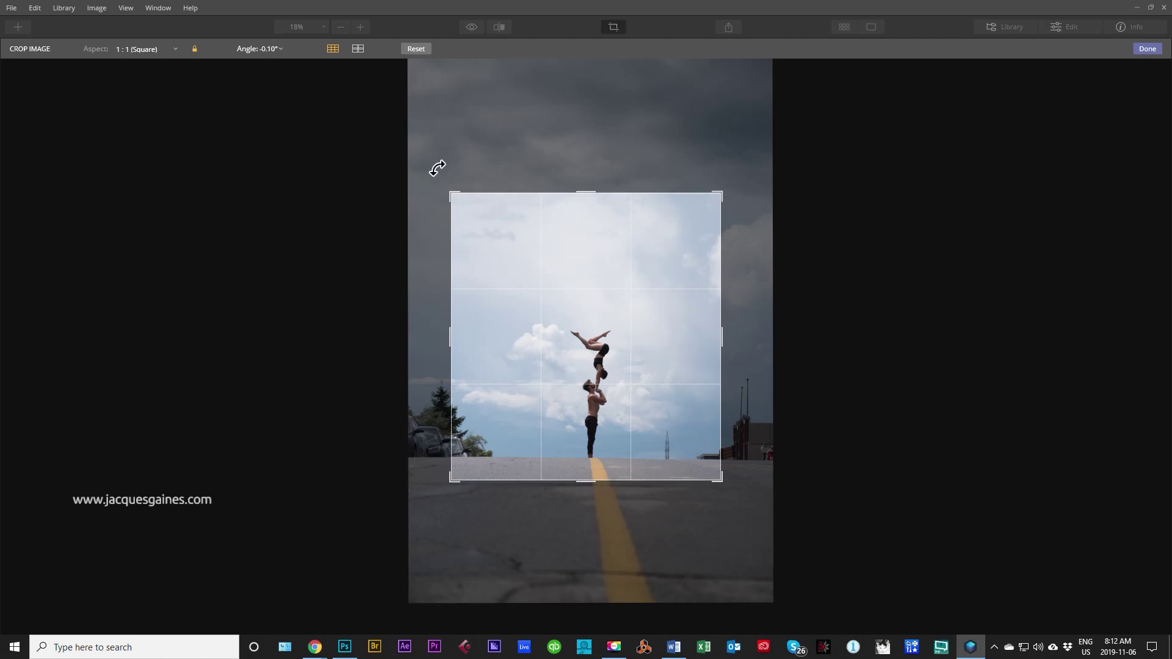
left_click_drag(438, 169, 435, 169)
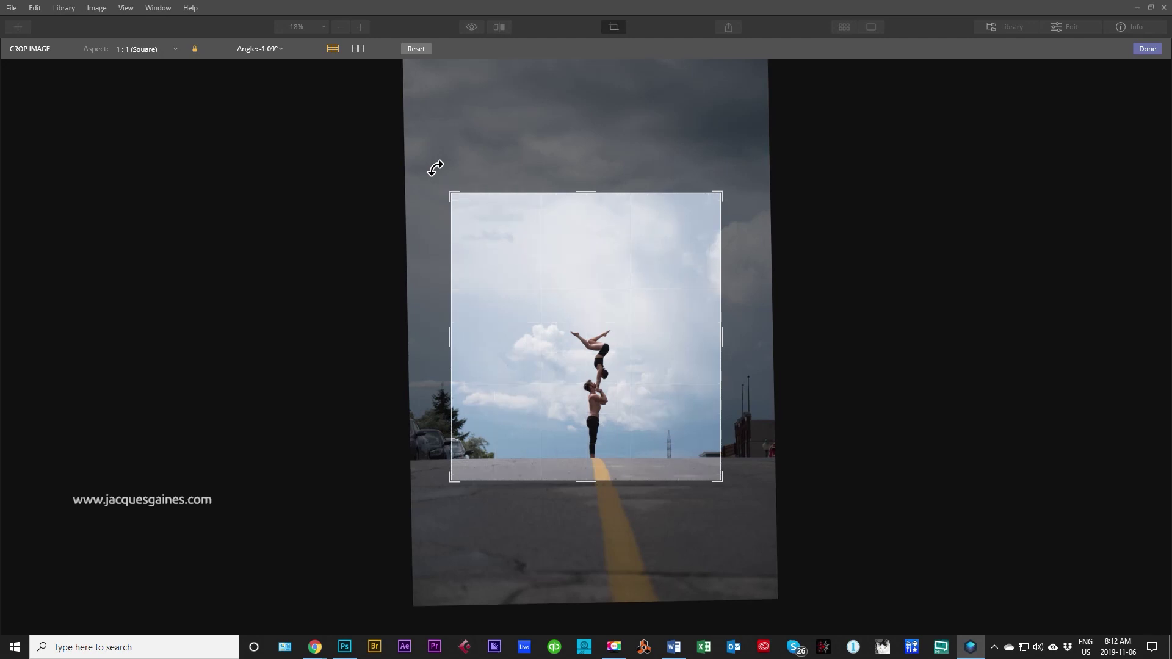
Apply the 1:1 crop tilted -1.09° with Done
left_click(1147, 49)
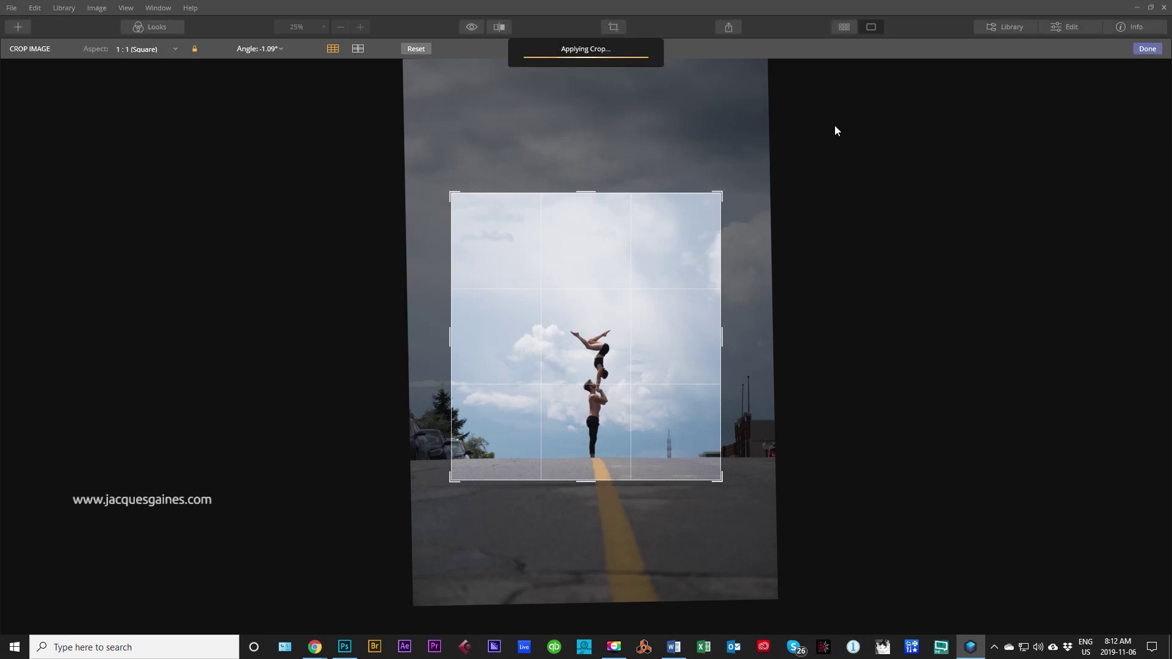